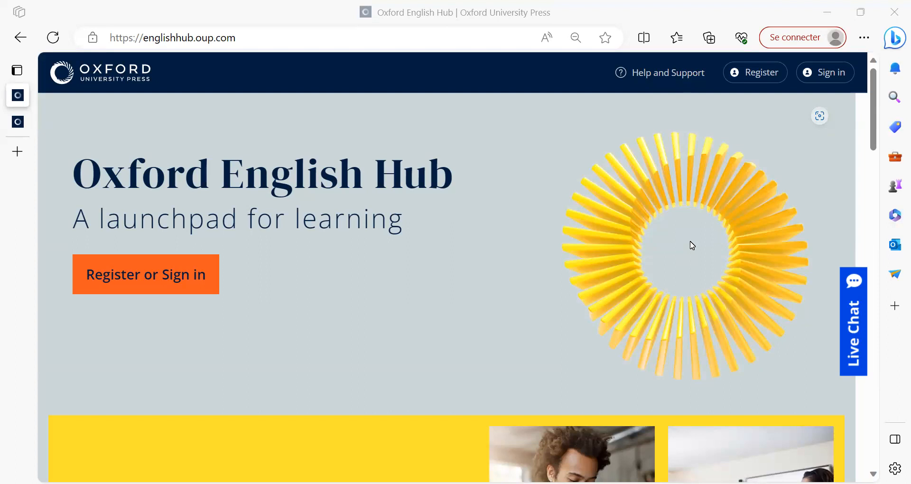
Step: Sign in to Oxford English Hub with the prefilled account credentials
{"action": "left_click", "coordinate": [826, 76]}
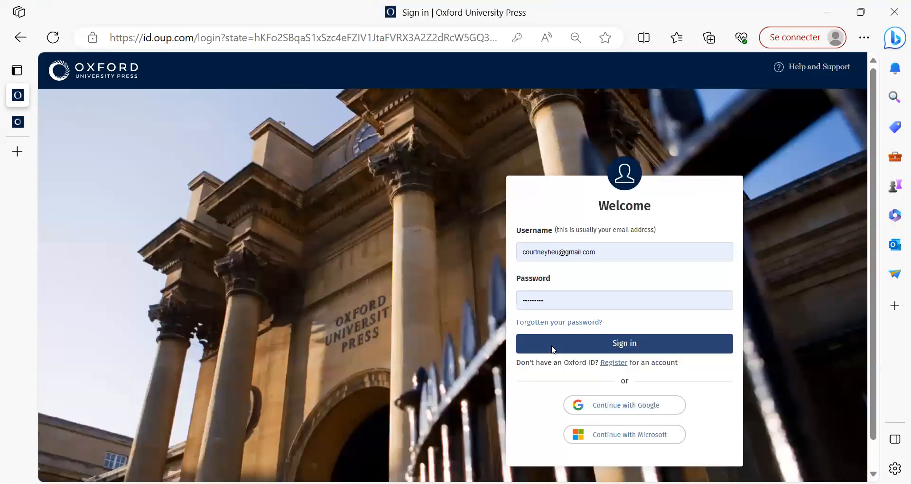
{"action": "left_click", "coordinate": [553, 350]}
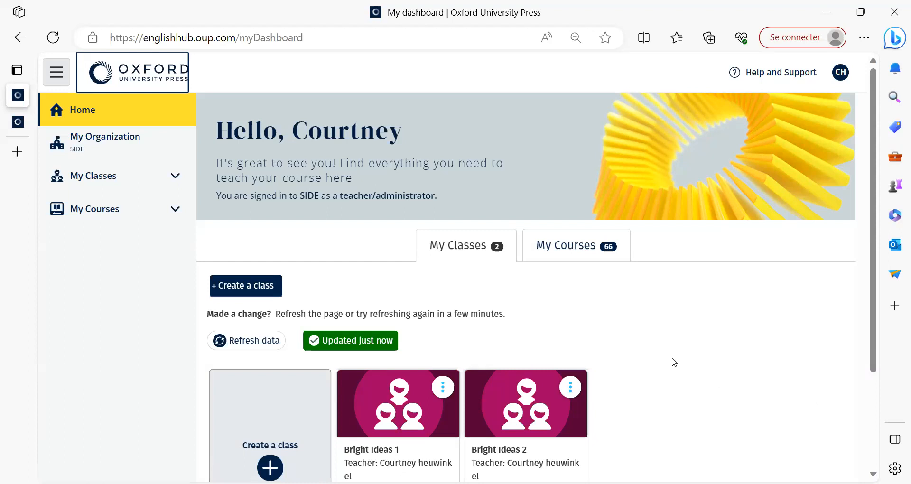
Step: Create a class named Beehive2 and continue to the course materials without adding students
{"action": "left_click", "coordinate": [138, 190]}
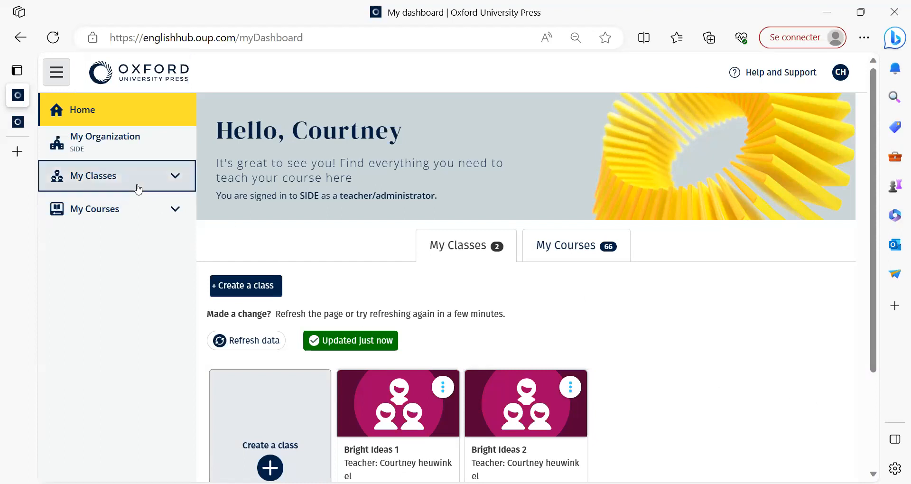
{"action": "left_click", "coordinate": [245, 285]}
{"action": "left_click", "coordinate": [262, 246]}
{"action": "type", "text": "Beehive2"}
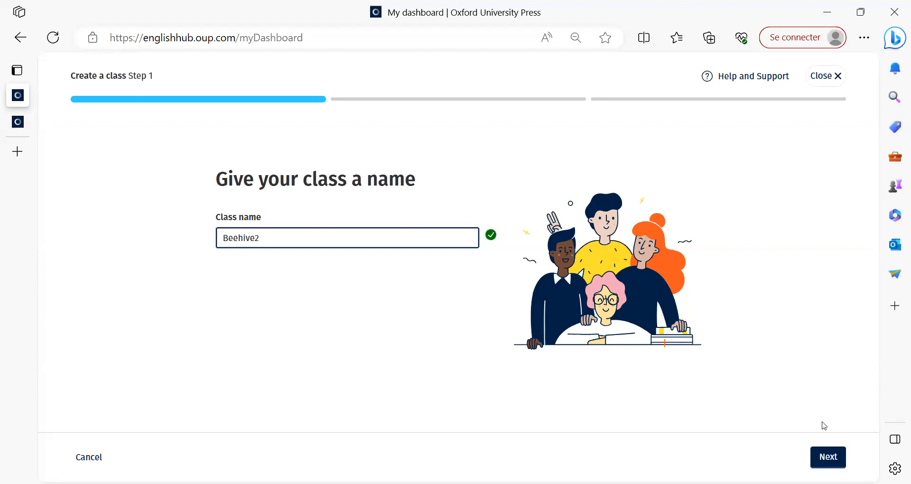
{"action": "left_click", "coordinate": [828, 458]}
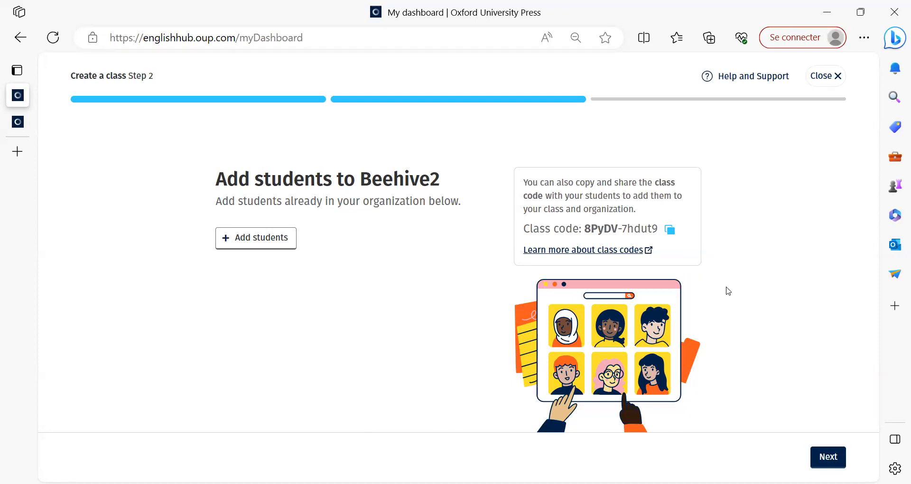
{"action": "left_click", "coordinate": [819, 458]}
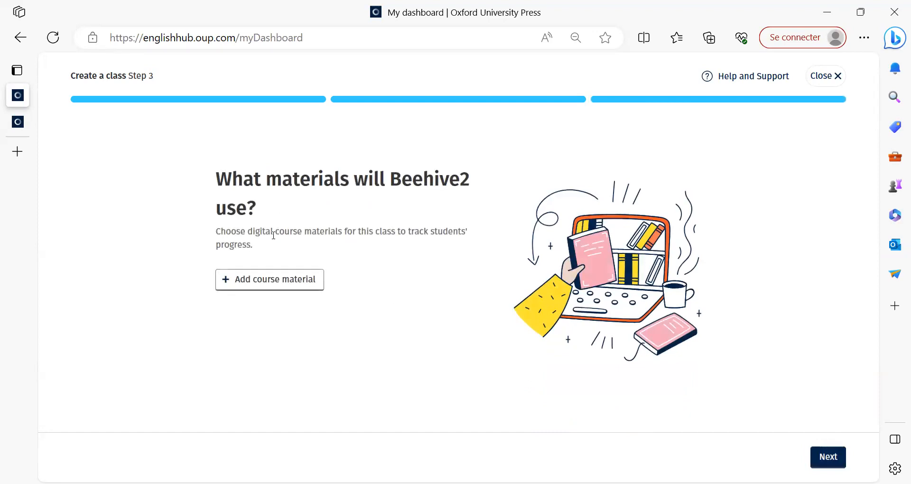
Step: Find BEEHIVE materials and add the teacher version of Beehive 2 Online Practice to the class without organization licences
{"action": "left_click", "coordinate": [275, 284]}
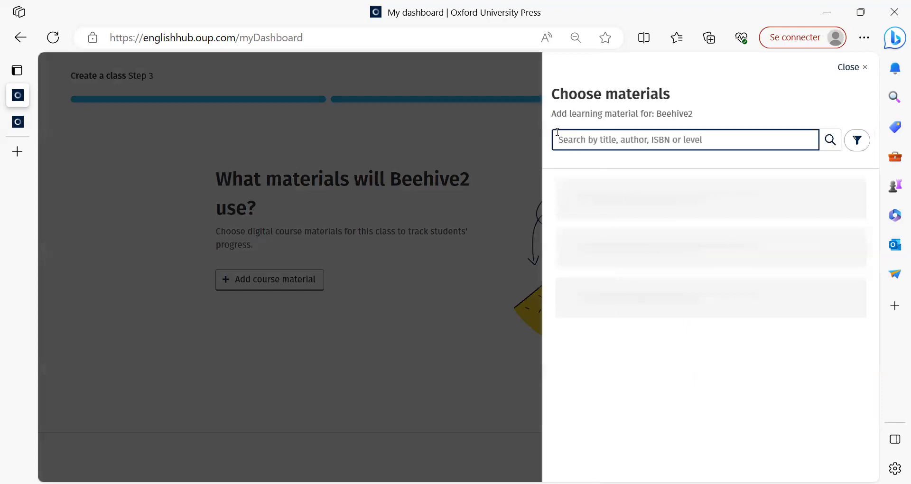
{"action": "type", "text": "BEEHIVE"}
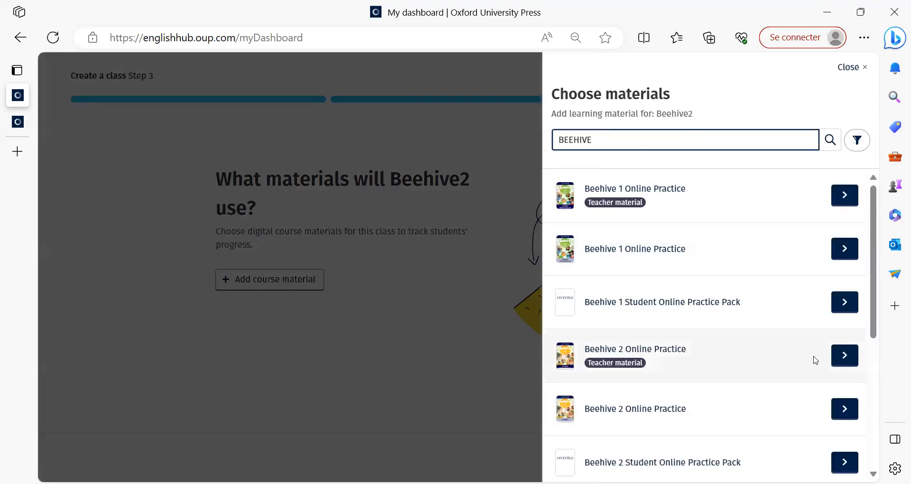
{"action": "left_click", "coordinate": [844, 356]}
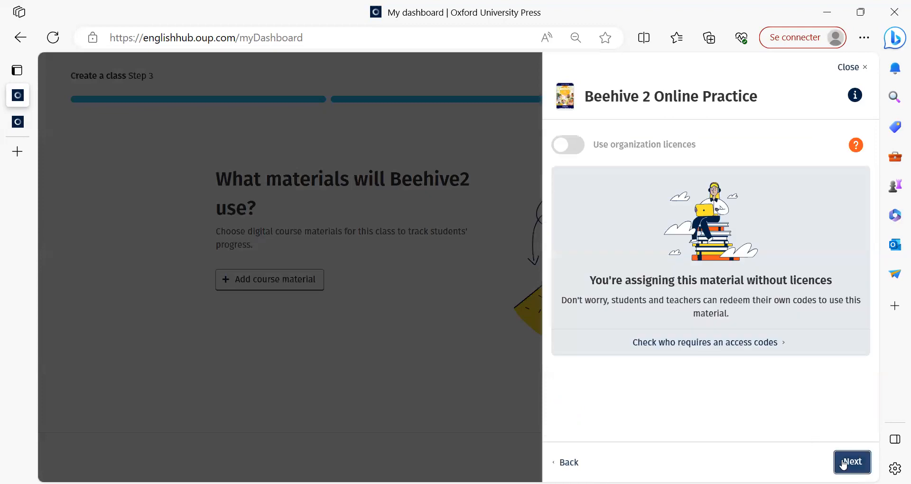
{"action": "left_click", "coordinate": [844, 460]}
{"action": "left_click", "coordinate": [833, 465]}
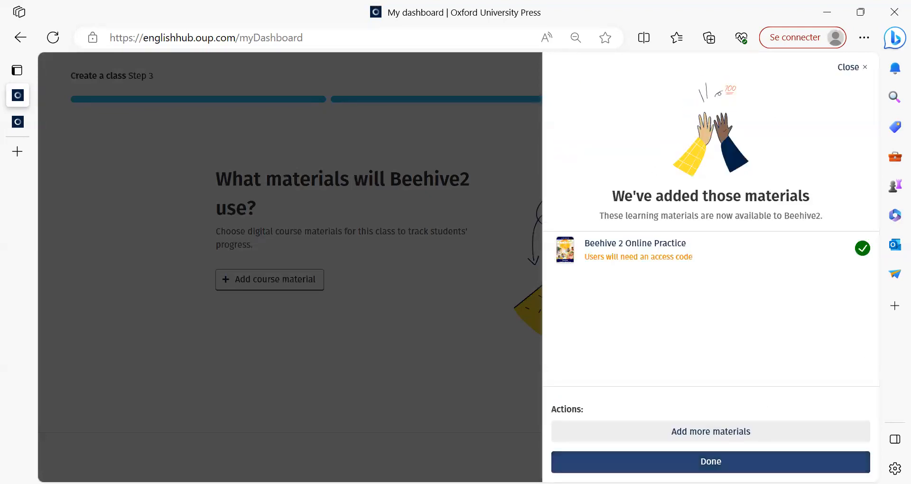
{"action": "left_click", "coordinate": [740, 461]}
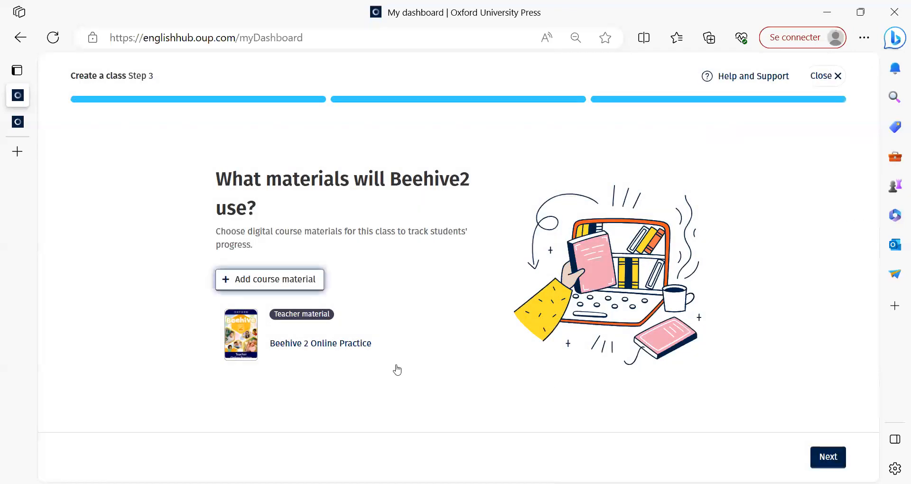
Step: Add the student version of Beehive 2 Online Practice to the Beehive2 class without organization licences
{"action": "left_click", "coordinate": [275, 279]}
{"action": "type", "text": "BEEHIVE"}
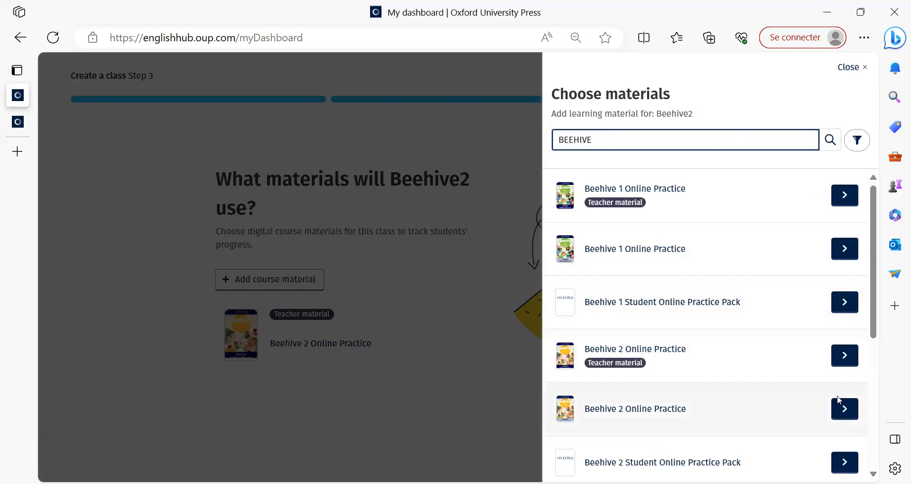
{"action": "scroll", "coordinate": [870, 408], "scroll_direction": "down", "scroll_amount": 5}
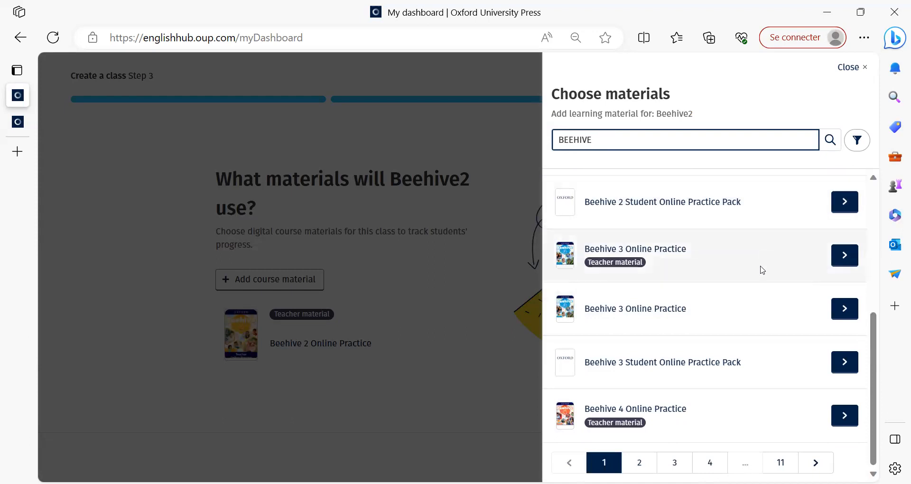
{"action": "scroll", "coordinate": [695, 406], "scroll_direction": "up", "scroll_amount": 5}
{"action": "left_click", "coordinate": [845, 409]}
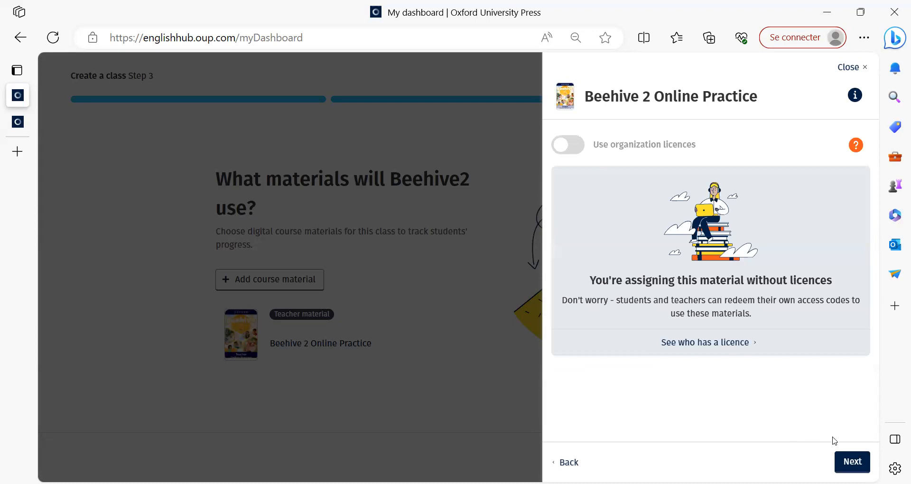
{"action": "left_click", "coordinate": [846, 462]}
{"action": "left_click", "coordinate": [844, 463]}
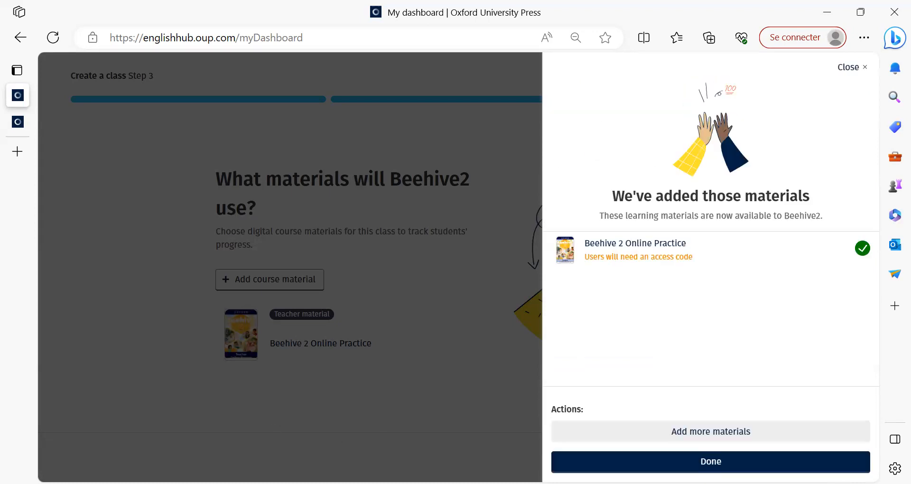
{"action": "left_click", "coordinate": [768, 458]}
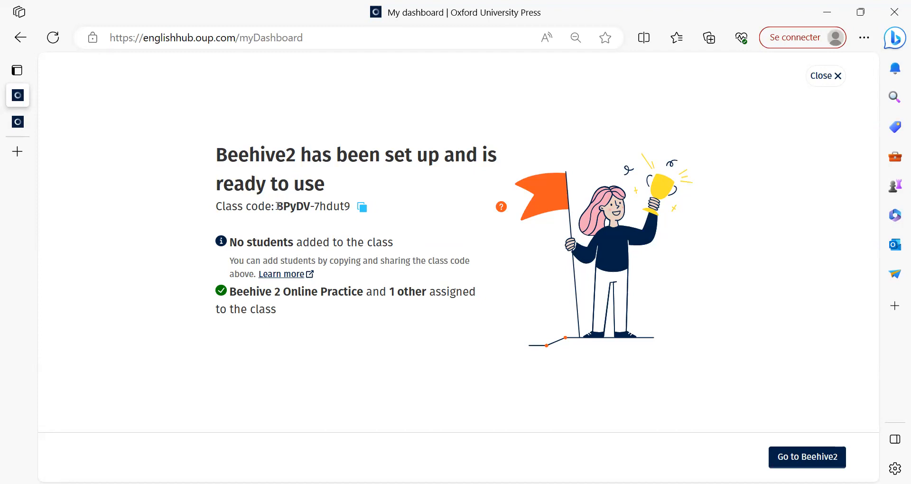
Step: Copy the class code of Beehive2 and open the new class
{"action": "left_click", "coordinate": [362, 207]}
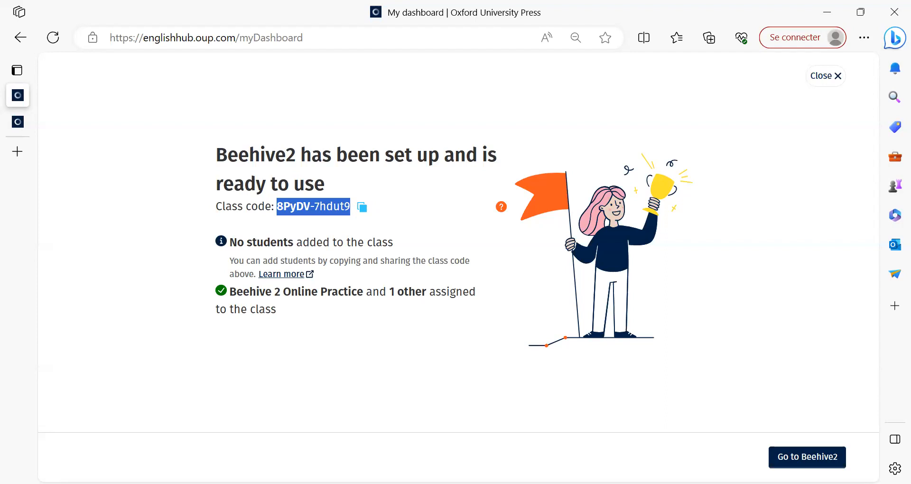
{"action": "left_click", "coordinate": [807, 461]}
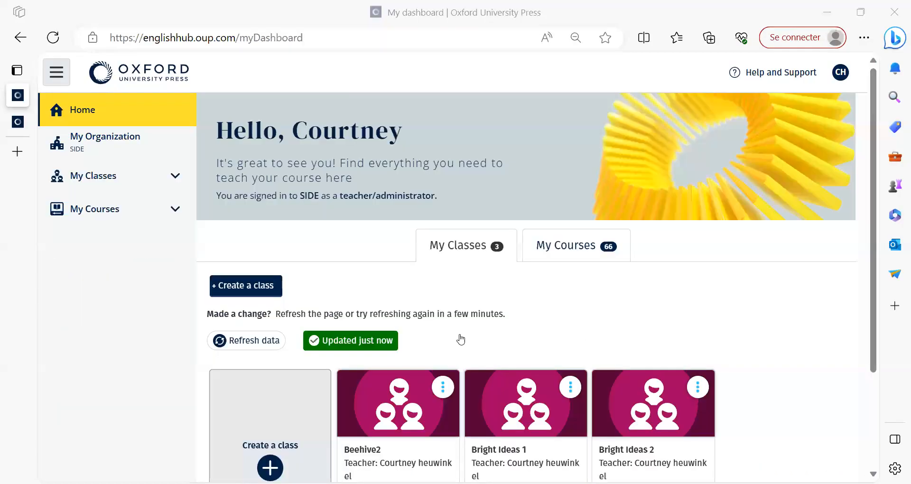
{"action": "scroll", "coordinate": [462, 339], "scroll_direction": "down", "scroll_amount": 3}
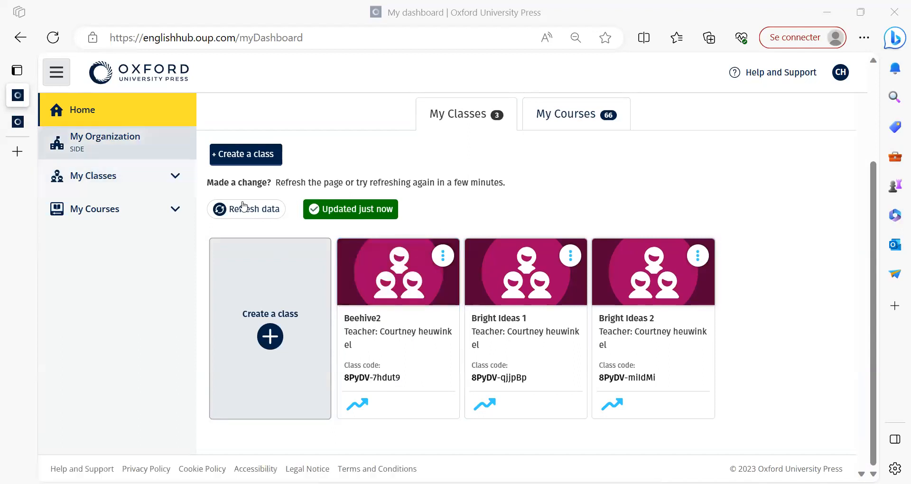
{"action": "left_click", "coordinate": [379, 311]}
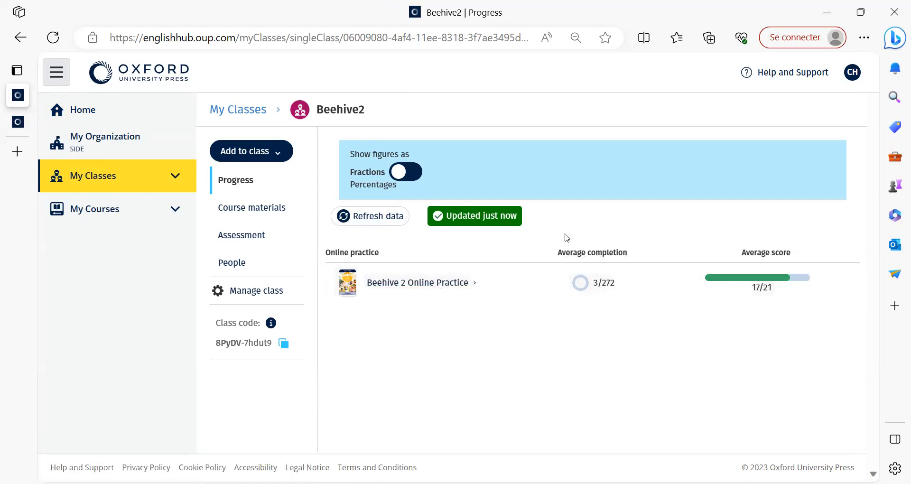
Step: Review the Beehive2 class's course materials and its list of teachers and students
{"action": "left_click", "coordinate": [231, 214]}
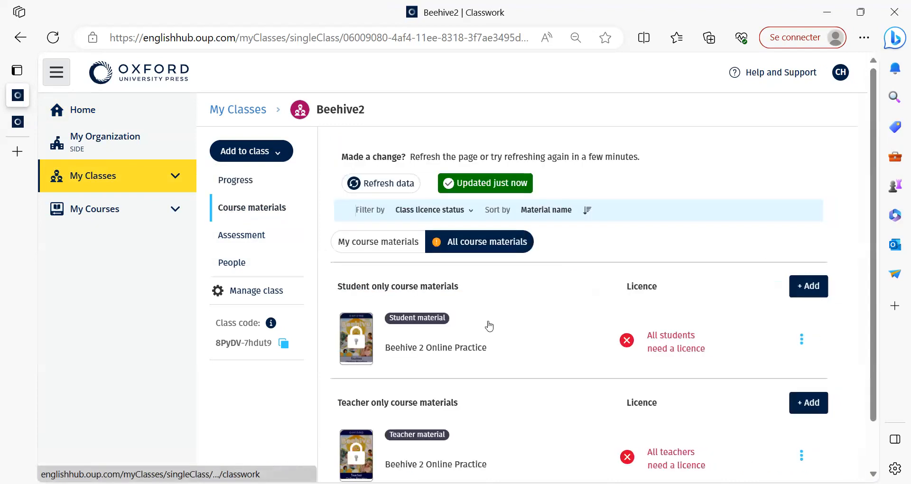
{"action": "left_click", "coordinate": [236, 240]}
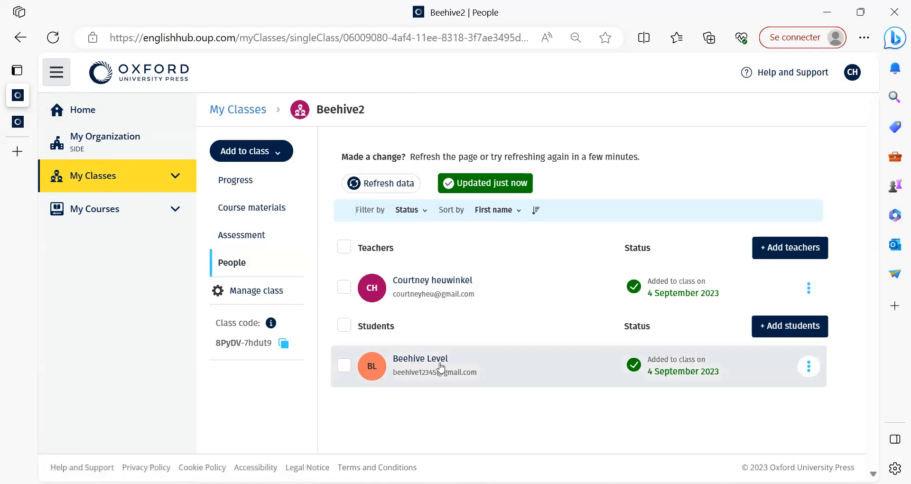
{"action": "left_click", "coordinate": [432, 372]}
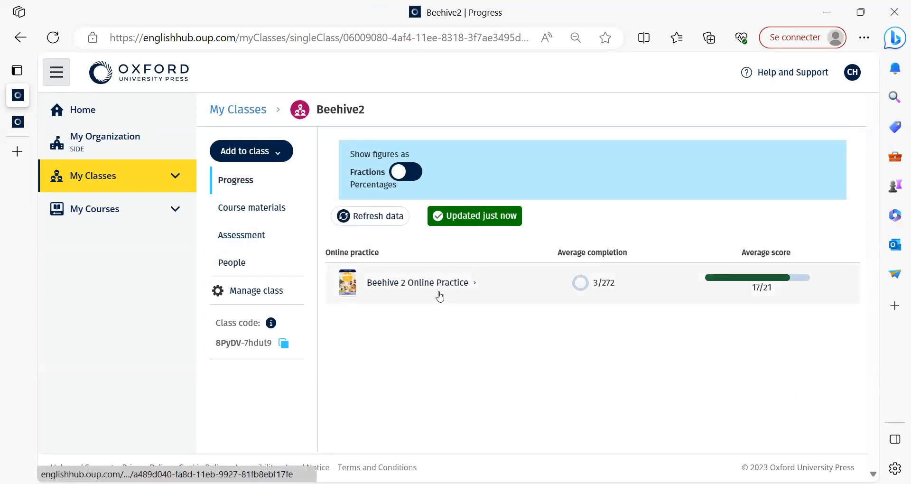
Step: Examine student completion and scores for Beehive 2 Online Practice in the class progress report
{"action": "left_click", "coordinate": [408, 284]}
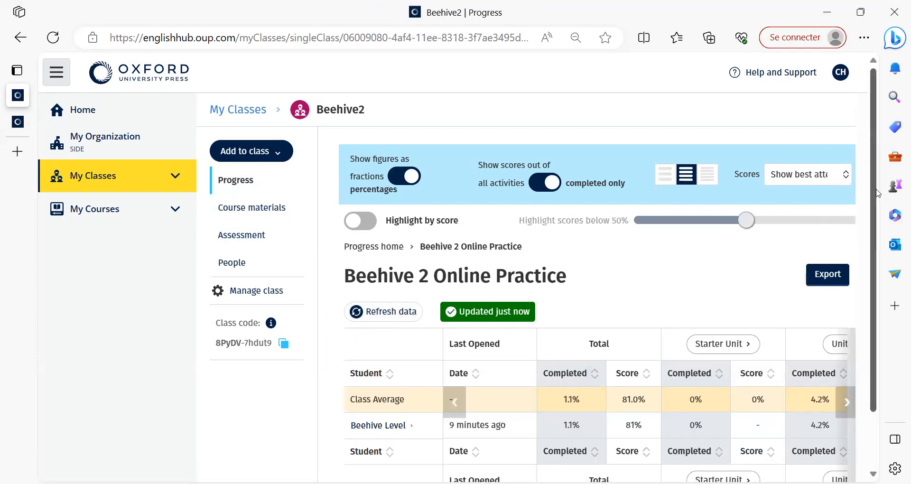
{"action": "scroll", "coordinate": [875, 237], "scroll_direction": "down", "scroll_amount": 3}
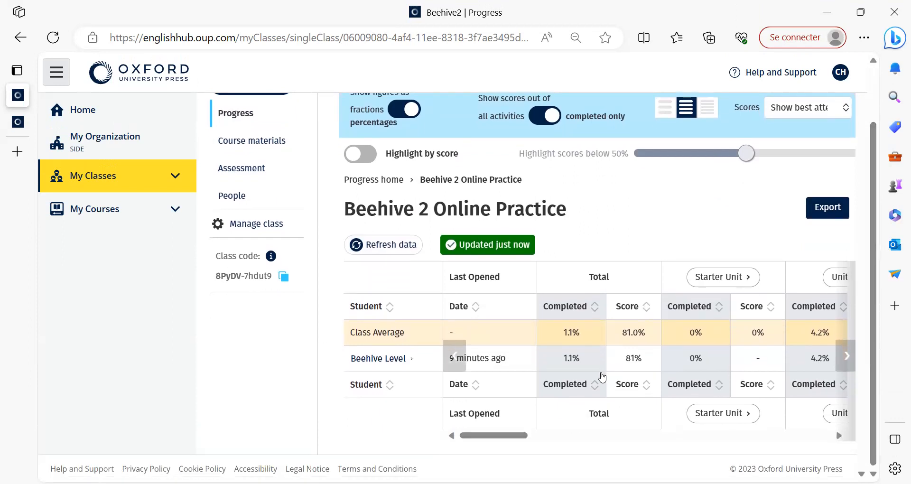
Step: View the student's profile in the Beehive2 class to check their assigned course material and licence
{"action": "left_click", "coordinate": [259, 198]}
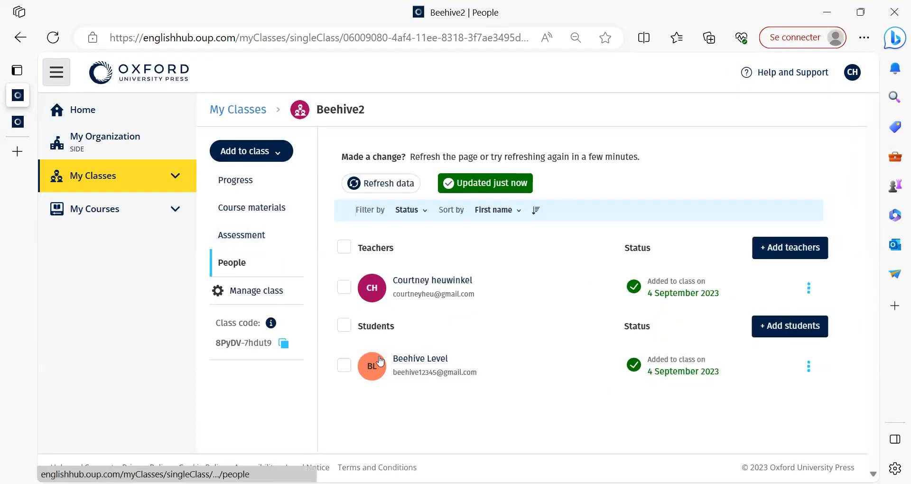
{"action": "left_click", "coordinate": [437, 366]}
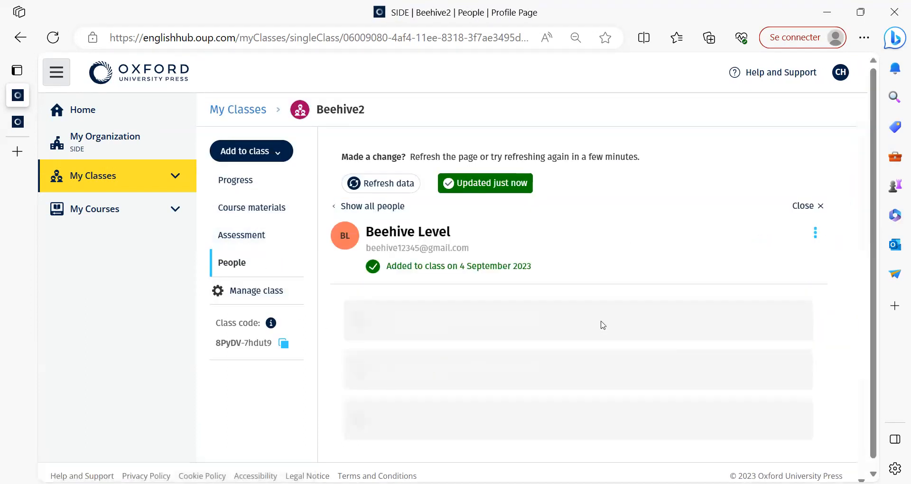
{"action": "left_click", "coordinate": [442, 406]}
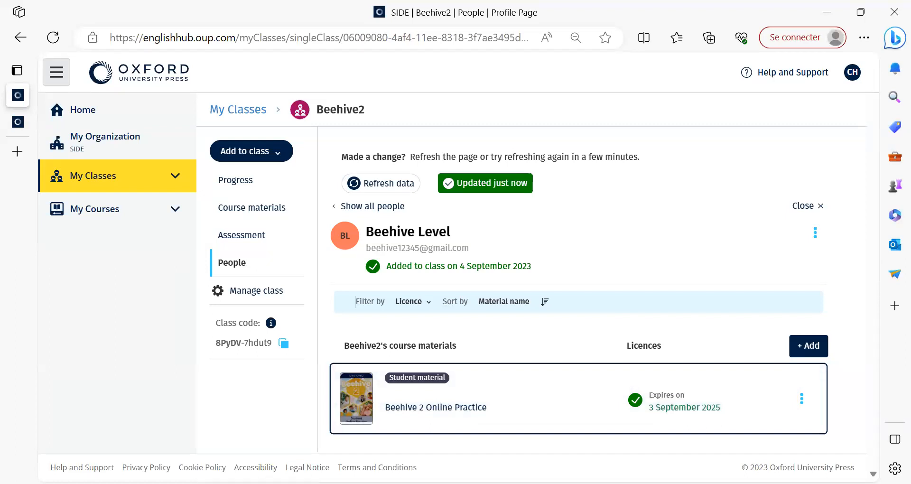
Step: Create another class named Bright ideas 3 and continue to its course materials without adding students
{"action": "left_click", "coordinate": [109, 175]}
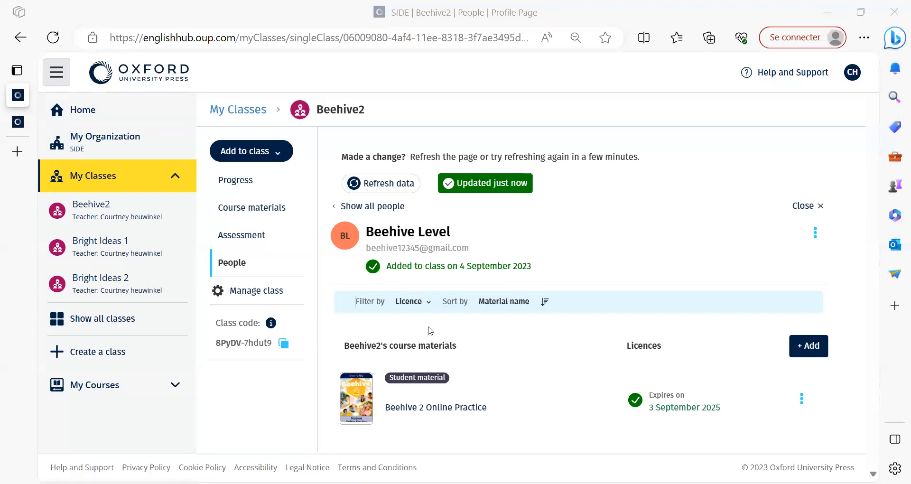
{"action": "left_click", "coordinate": [246, 115]}
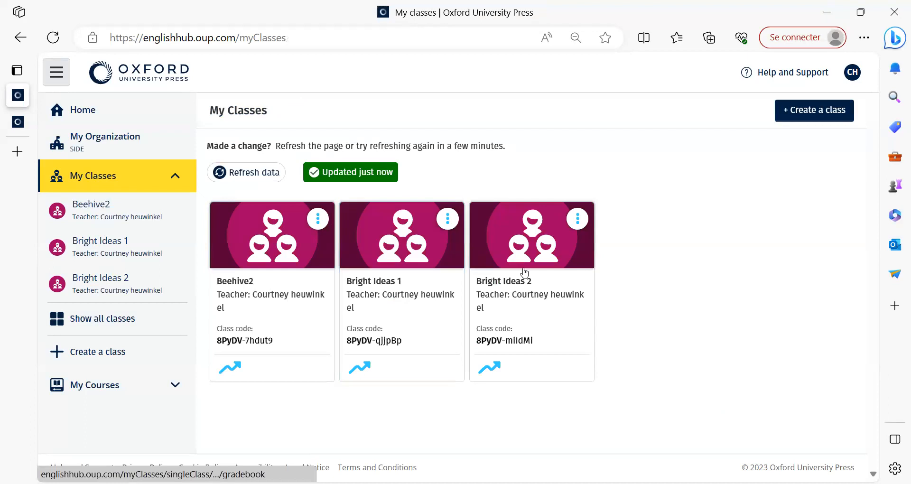
{"action": "left_click", "coordinate": [805, 117]}
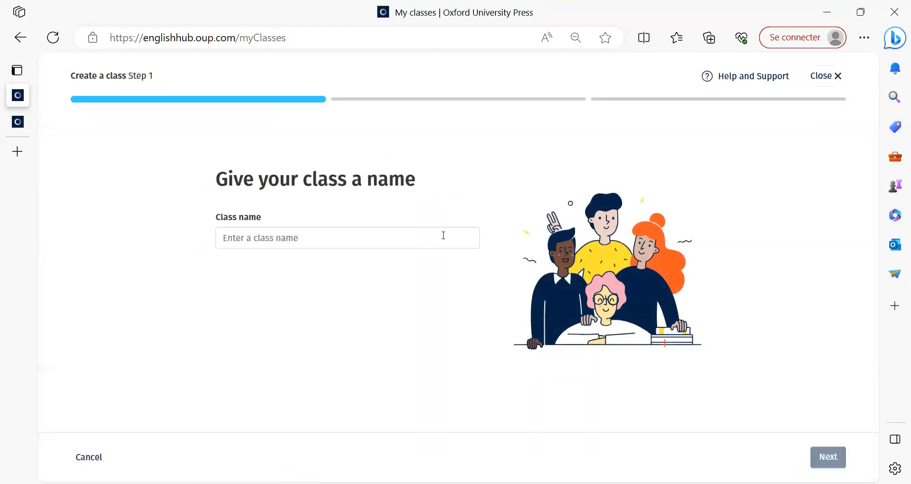
{"action": "left_click", "coordinate": [376, 234]}
{"action": "type", "text": "Bright ideas 3"}
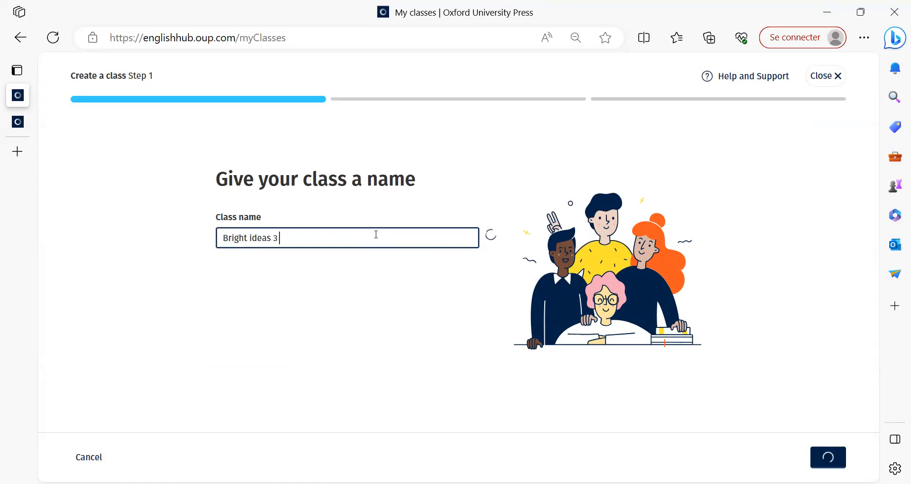
{"action": "key", "text": "Return"}
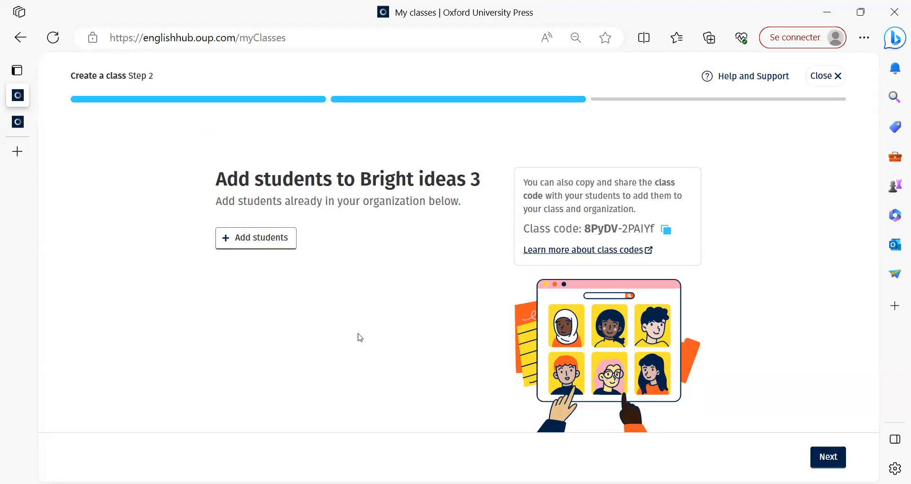
{"action": "left_click", "coordinate": [828, 456]}
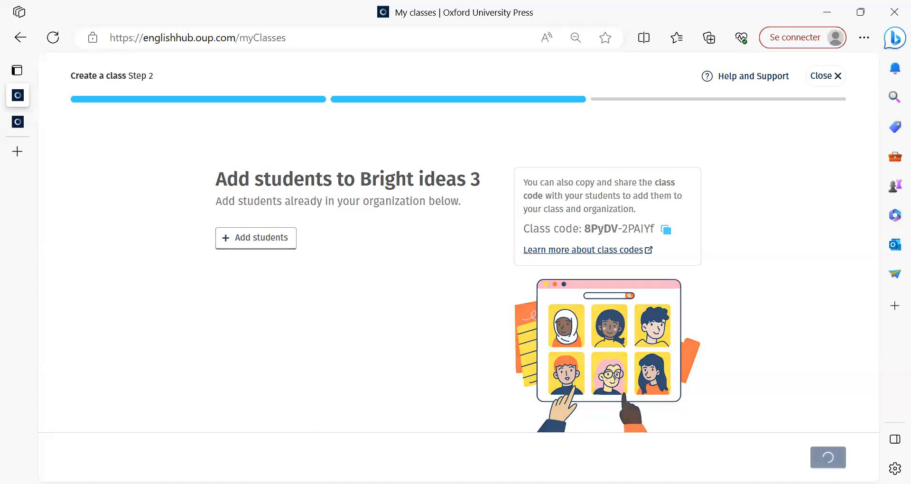
Step: Start adding course material to the Bright ideas 3 class and search the available materials for BRIGHT IDEAS 3
{"action": "left_click", "coordinate": [283, 287]}
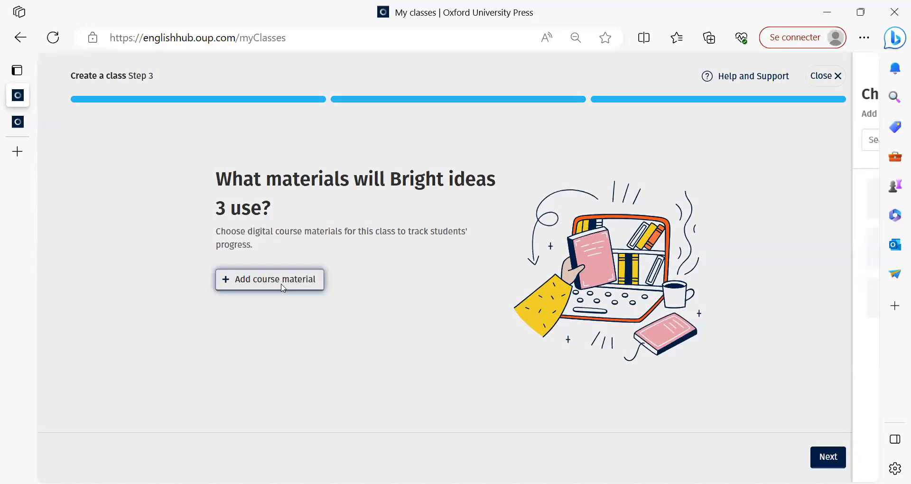
{"action": "type", "text": "BRIGHT IDEAS"}
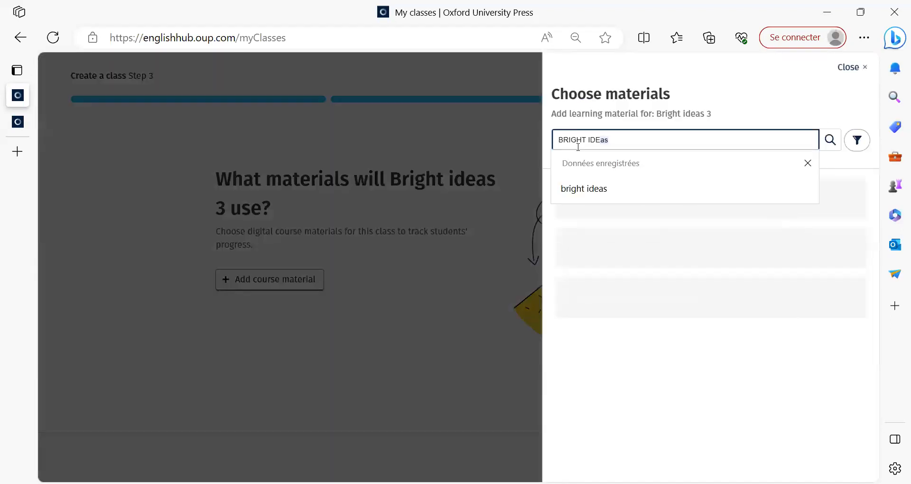
{"action": "type", "text": " 3"}
{"action": "key", "text": "BackSpace"}
{"action": "type", "text": "3"}
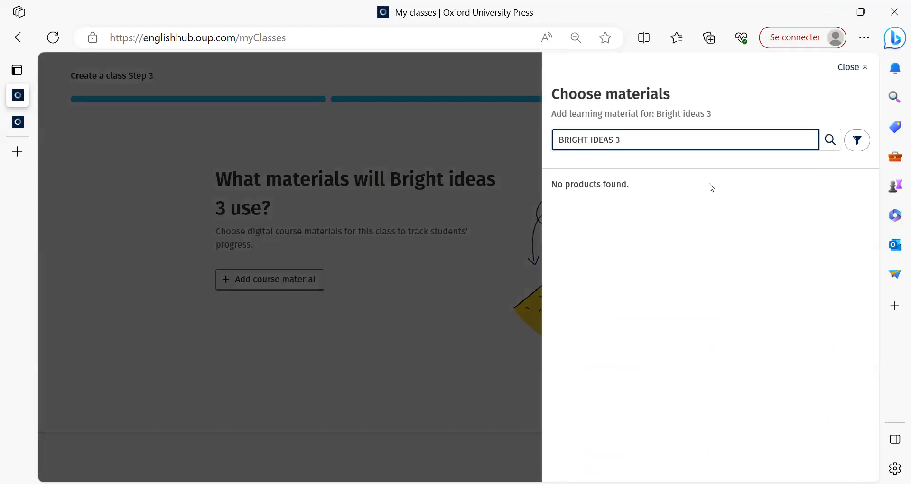
Step: Shorten the materials search to BRIGHT IDEAS and go to the third page of results
{"action": "key", "text": "BackSpace"}
{"action": "scroll", "coordinate": [696, 287], "scroll_direction": "down", "scroll_amount": 5}
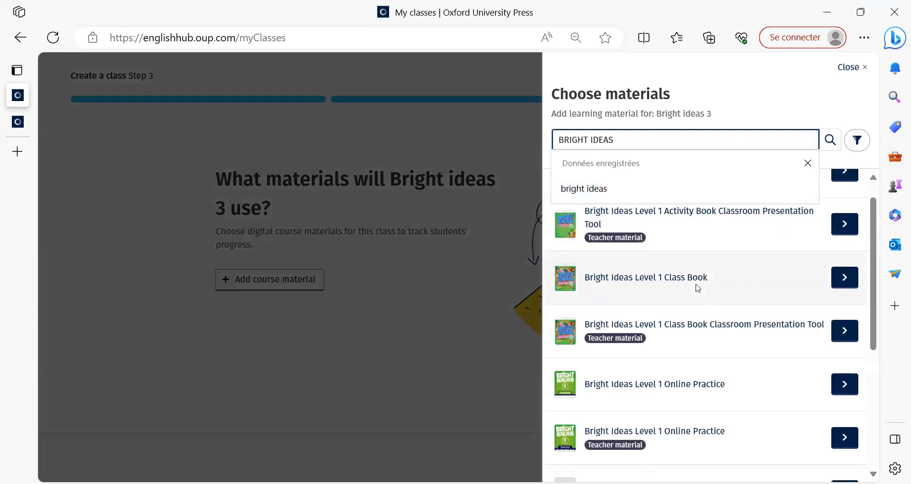
{"action": "left_click", "coordinate": [669, 332]}
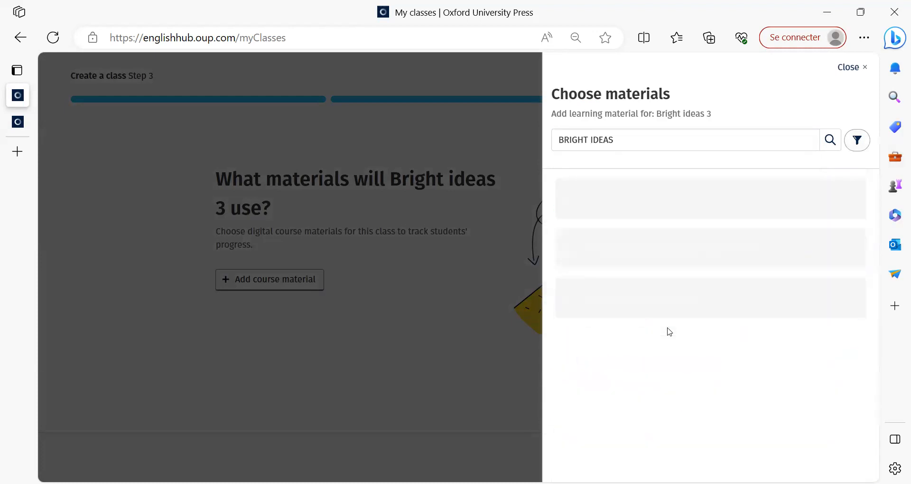
{"action": "scroll", "coordinate": [632, 292], "scroll_direction": "down", "scroll_amount": 5}
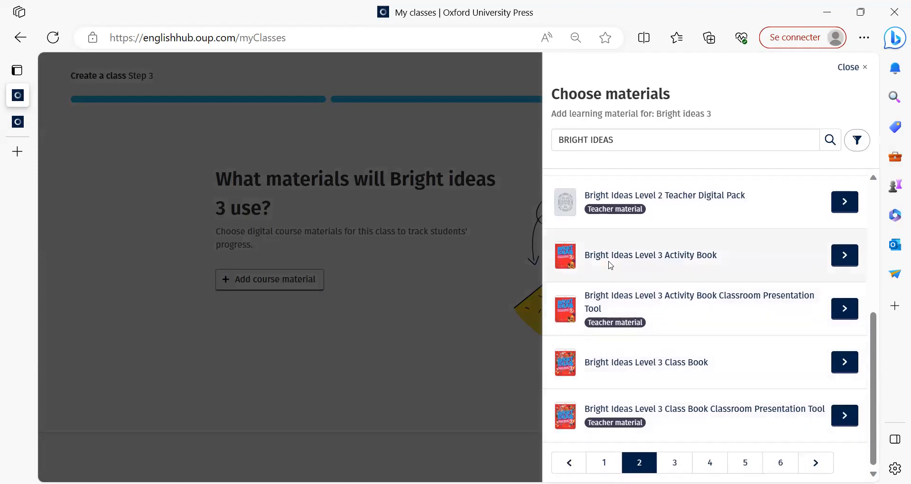
{"action": "left_click", "coordinate": [674, 462]}
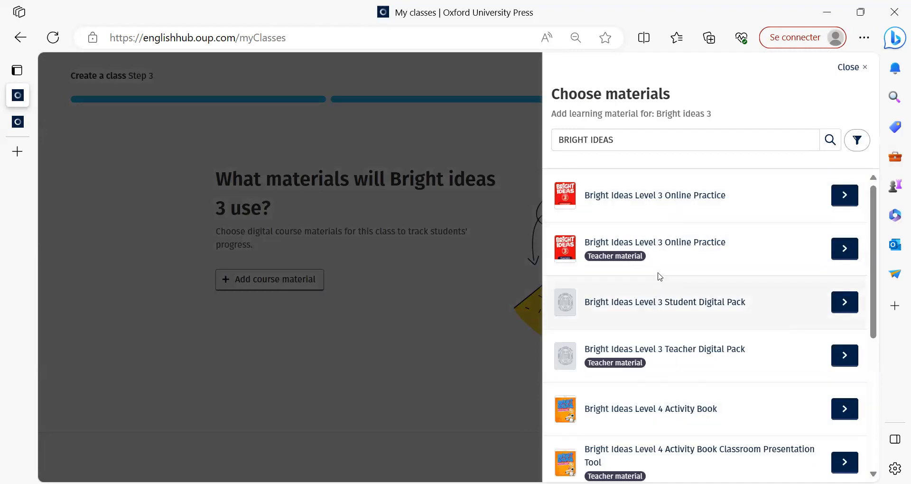
Step: Assign the teacher version of Bright Ideas Level 3 Online Practice without organization licences and complete the class setup
{"action": "left_click", "coordinate": [844, 248]}
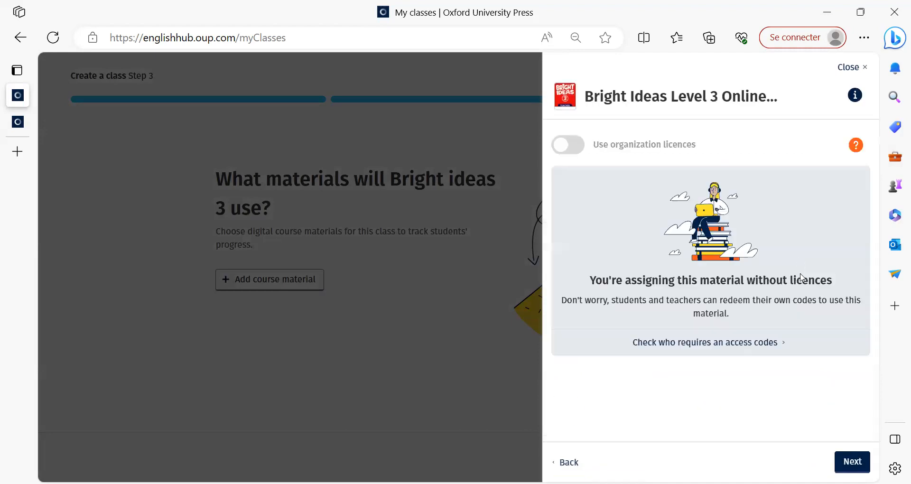
{"action": "left_click", "coordinate": [852, 461]}
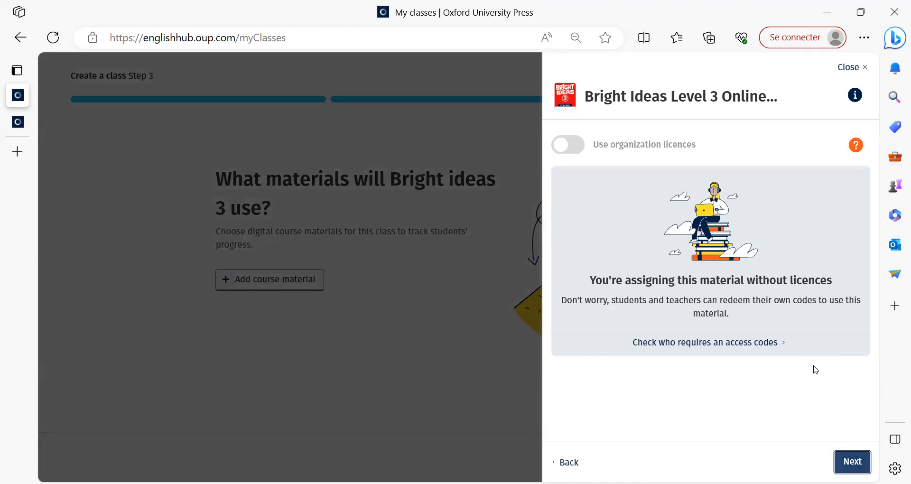
{"action": "left_click", "coordinate": [817, 462]}
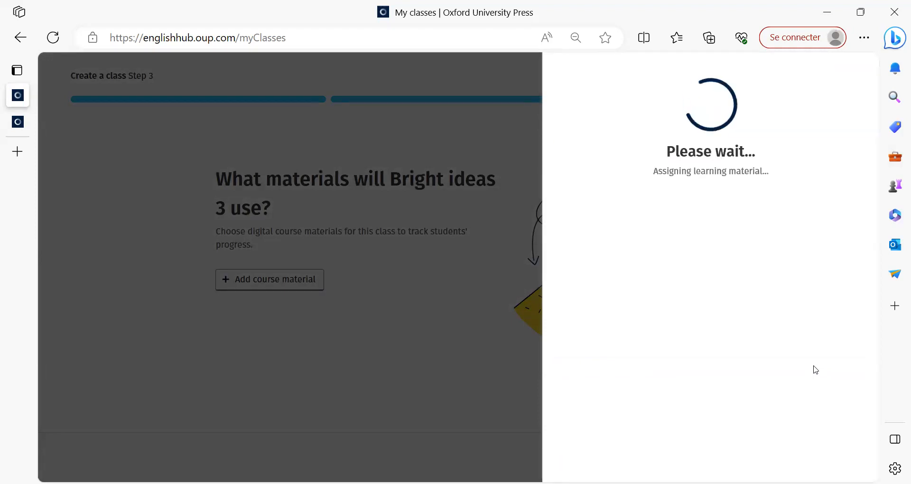
{"action": "left_click", "coordinate": [815, 461]}
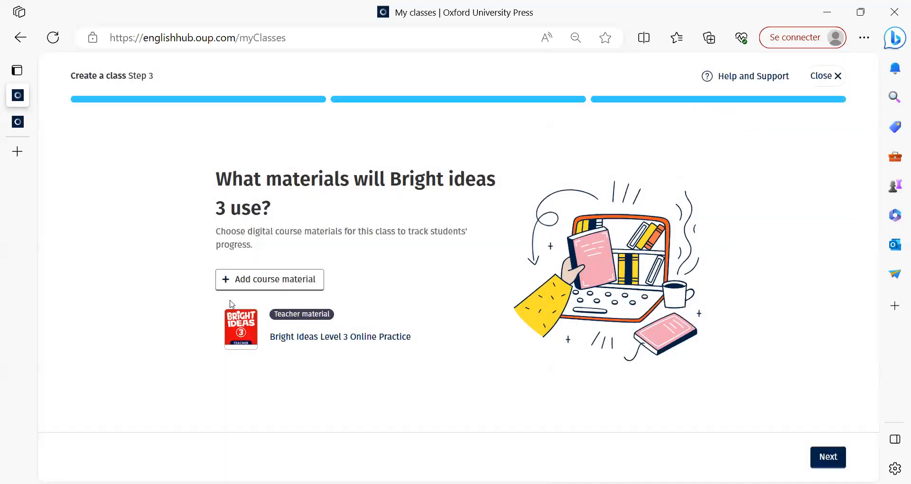
{"action": "left_click", "coordinate": [827, 456]}
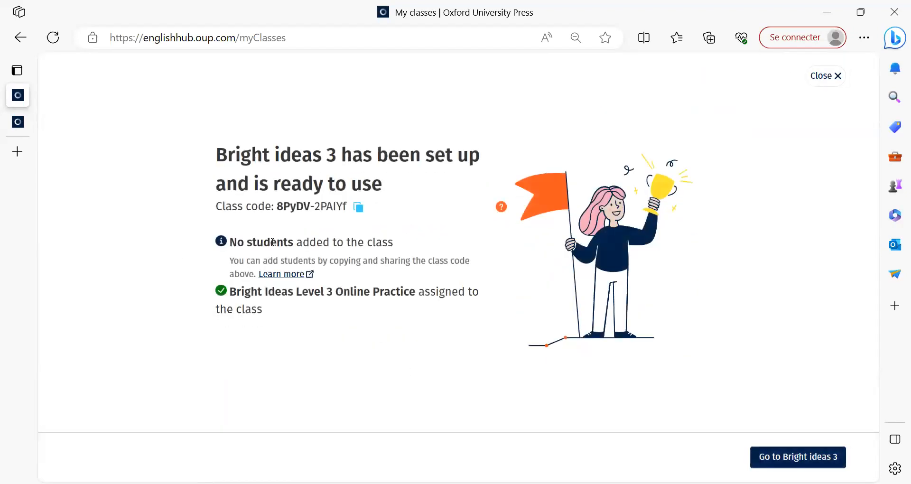
Step: Copy the new class's code and return to the class list on the home dashboard
{"action": "left_click", "coordinate": [363, 211]}
{"action": "left_click", "coordinate": [82, 117]}
{"action": "scroll", "coordinate": [284, 386], "scroll_direction": "down", "scroll_amount": 3}
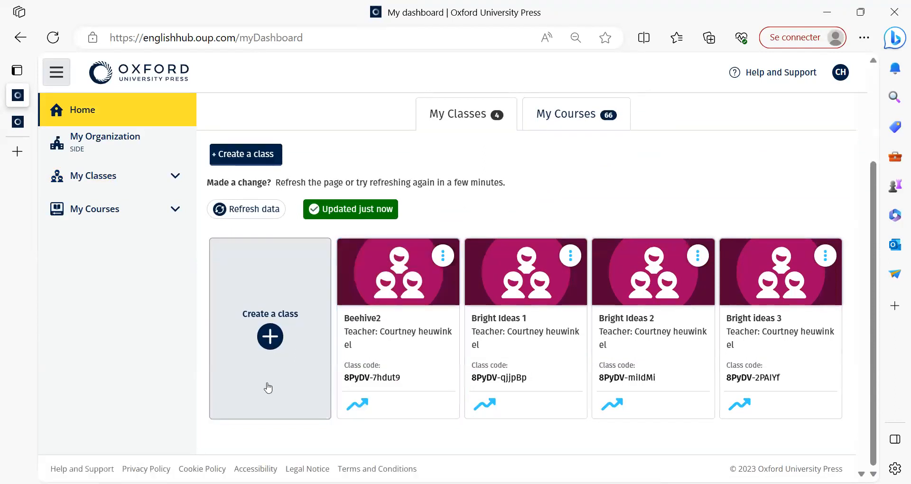
Step: Open the Beehive Level 4 Student Book Classroom Presentation Tool and go to Unit 1, The world of animals, on page 6
{"action": "left_click", "coordinate": [118, 210]}
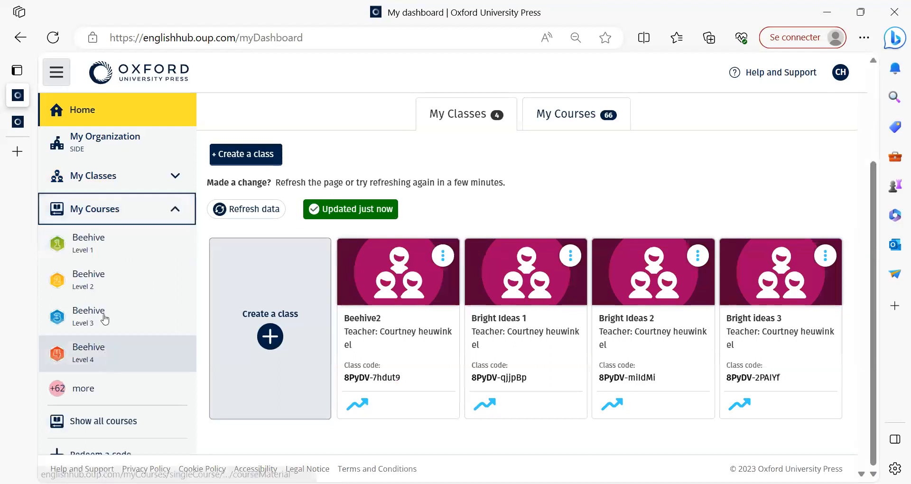
{"action": "left_click", "coordinate": [97, 350]}
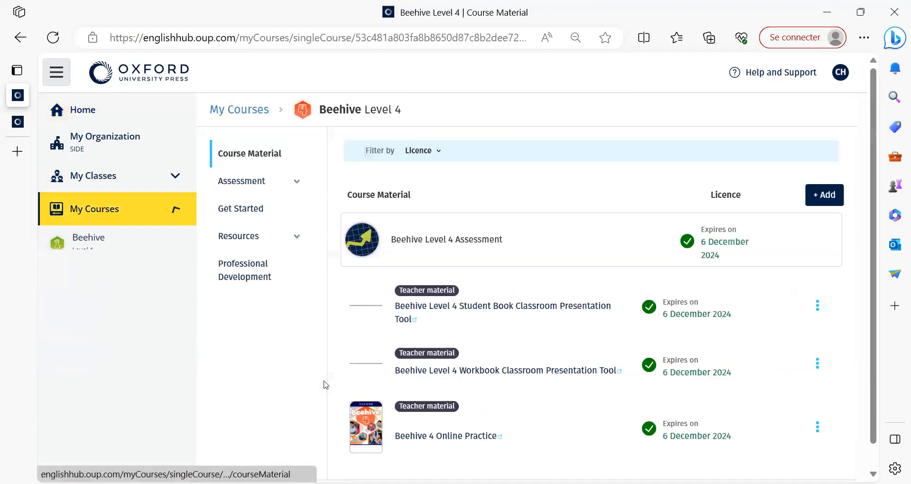
{"action": "left_click", "coordinate": [384, 365]}
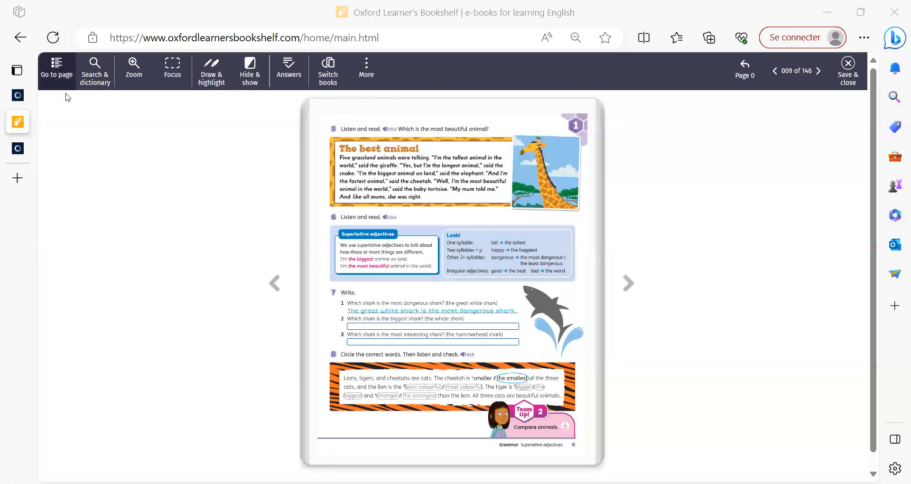
{"action": "left_click", "coordinate": [67, 90]}
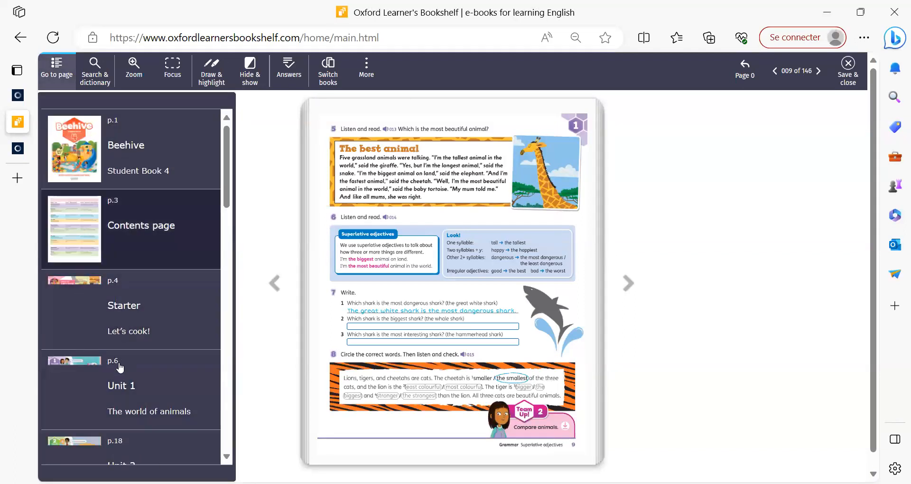
{"action": "left_click", "coordinate": [190, 337]}
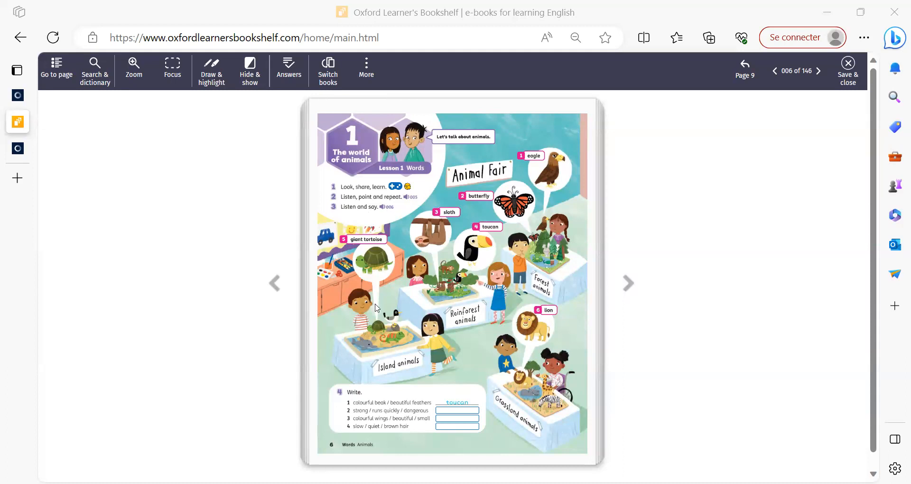
Step: Focus on activity 4 on page 6, reveal the answers for items 2 to 4, and return to the full page
{"action": "left_click", "coordinate": [172, 77]}
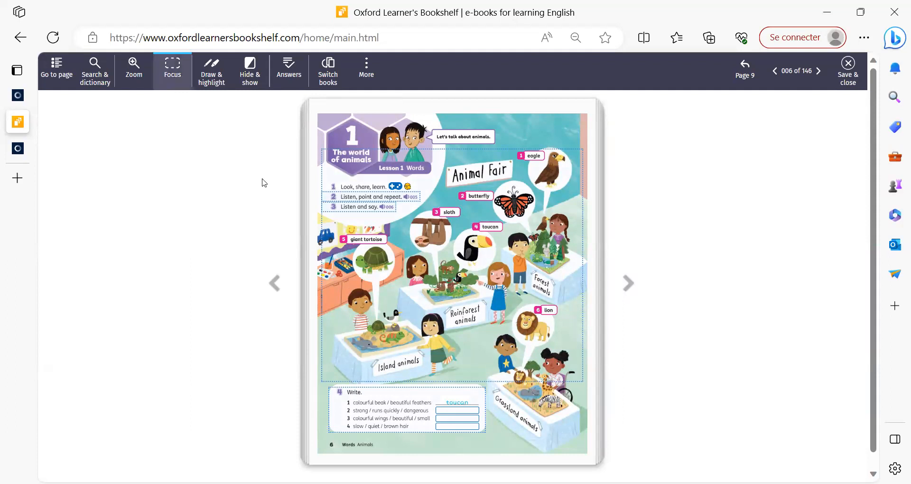
{"action": "left_click", "coordinate": [420, 368]}
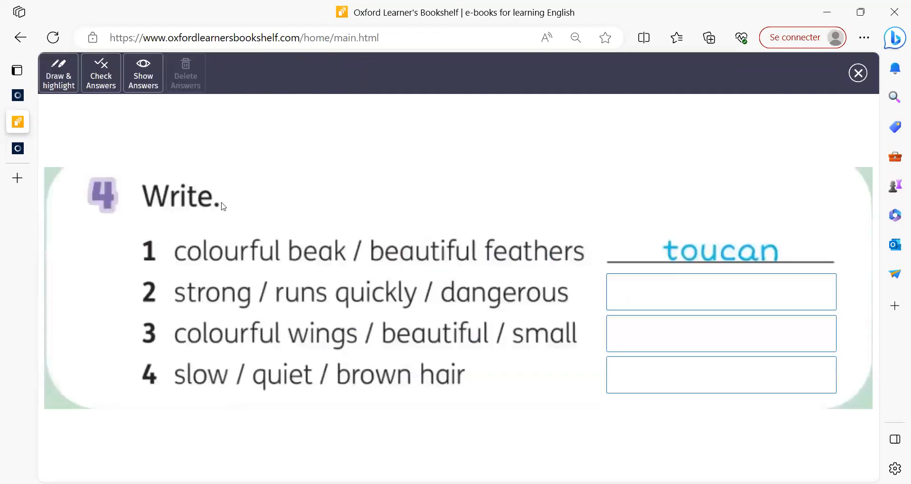
{"action": "left_click", "coordinate": [152, 86]}
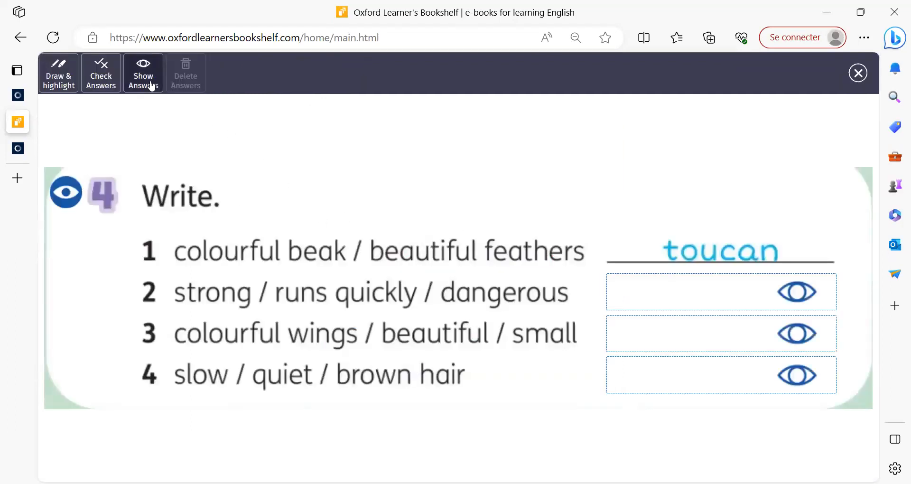
{"action": "left_click", "coordinate": [798, 332]}
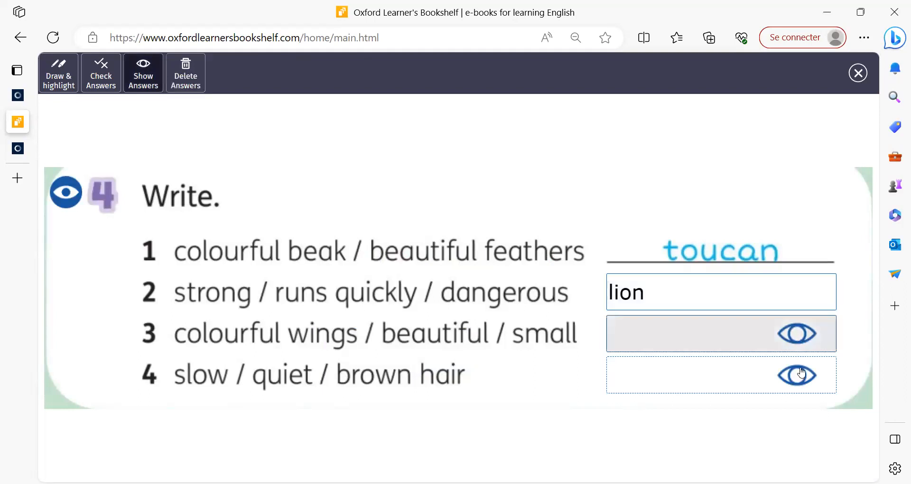
{"action": "left_click", "coordinate": [799, 375]}
{"action": "left_click", "coordinate": [858, 72]}
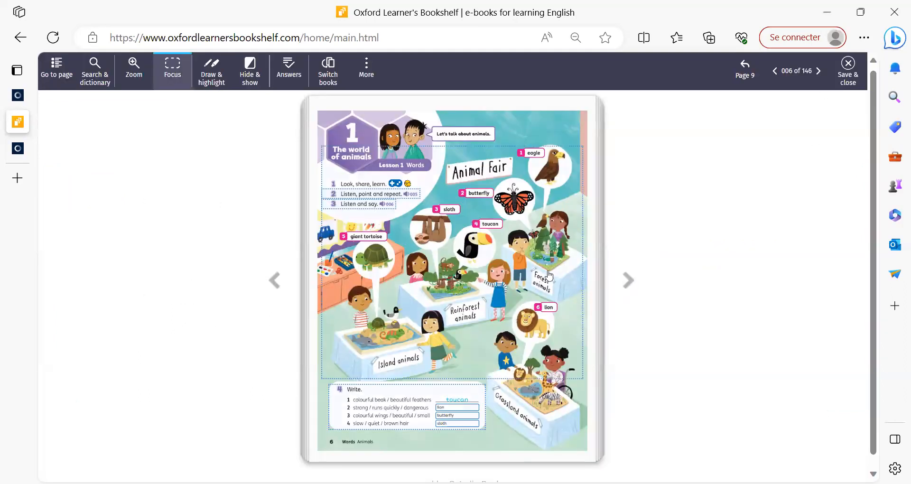
Step: Page forward through Unit 1 to the Lesson 2 Grammar page
{"action": "left_click", "coordinate": [629, 280]}
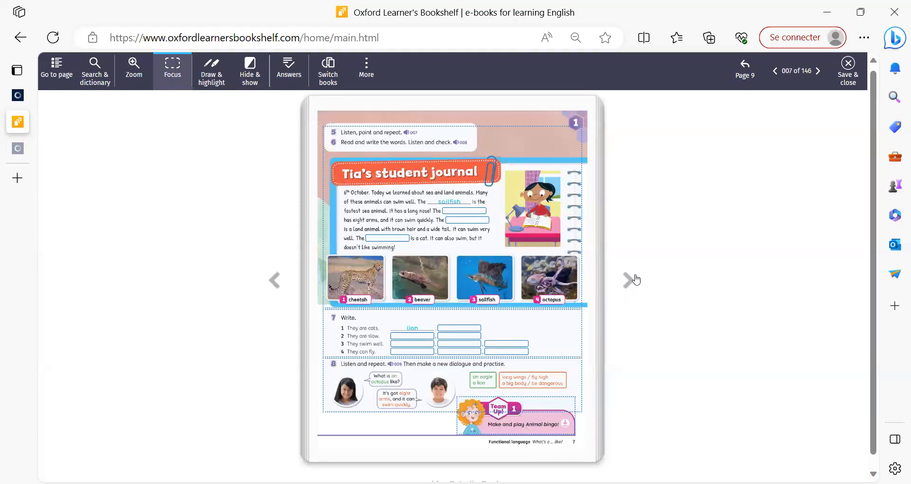
{"action": "left_click", "coordinate": [629, 280]}
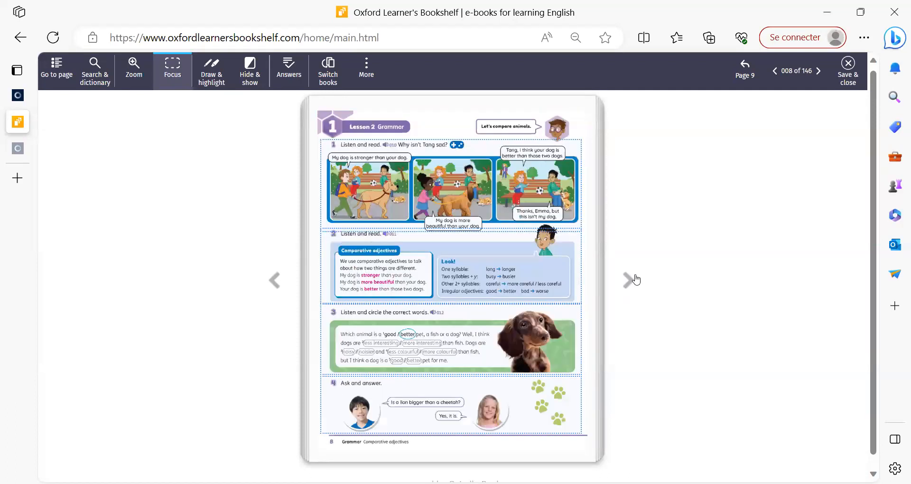